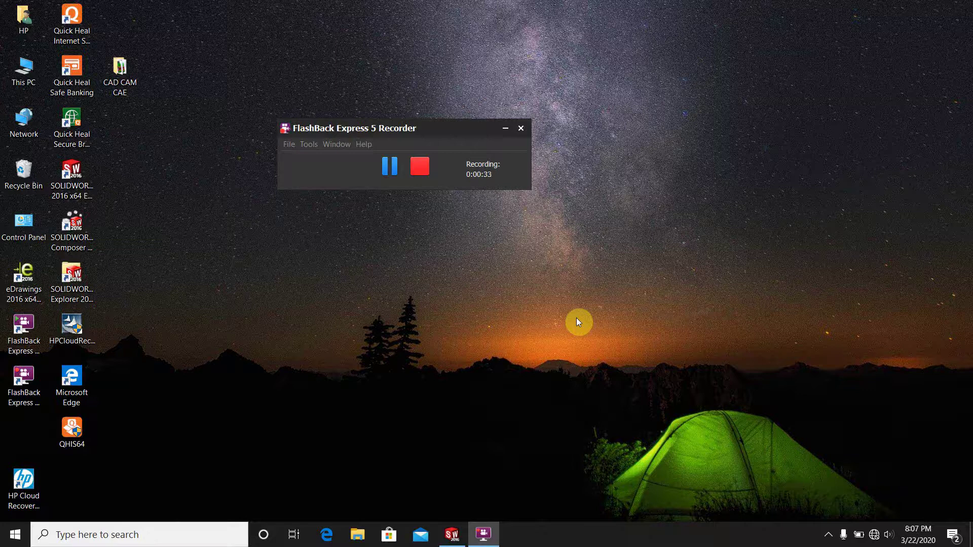
Minimize the recorder and SOLIDWORKS windows and check the contents of the CAD CAM CAE folder on the desktop.
click(503, 129)
click(451, 534)
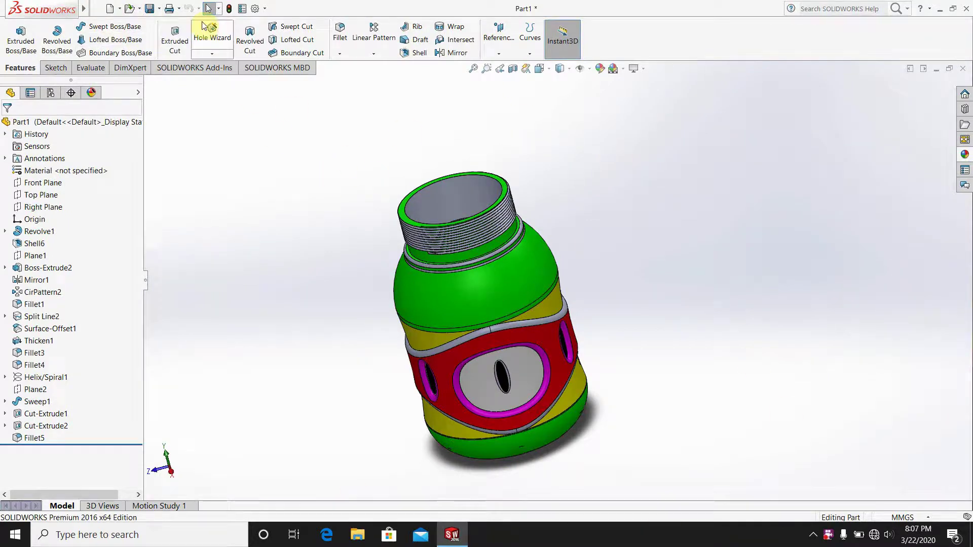
click(940, 11)
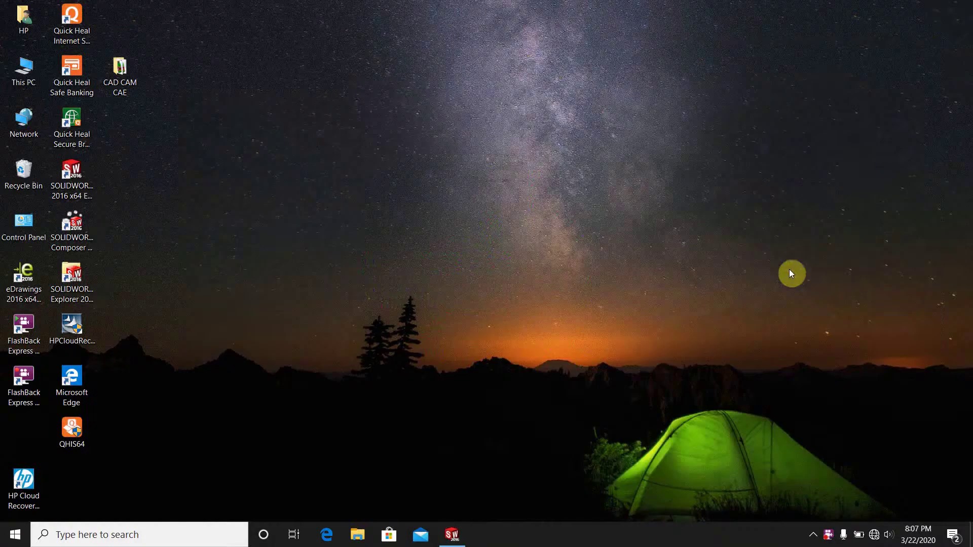
double_click(116, 96)
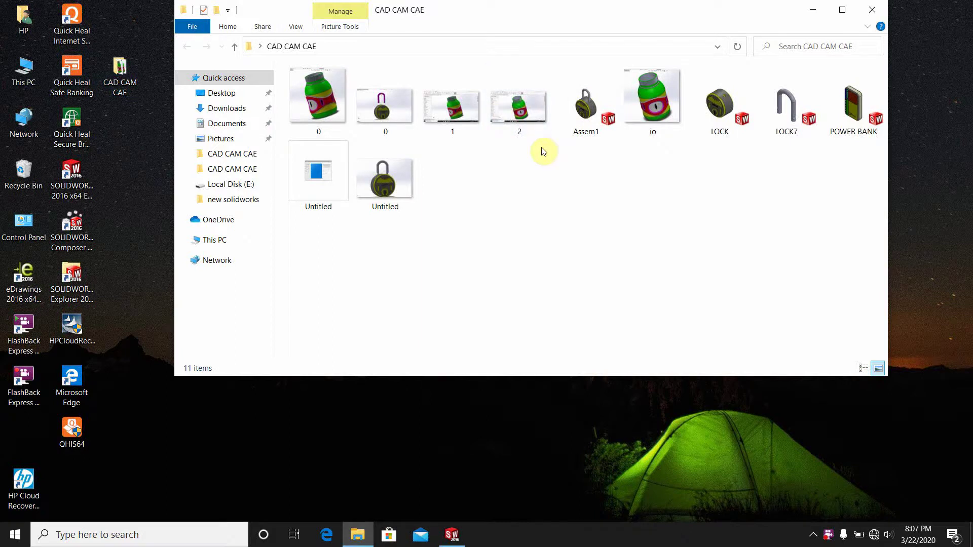
click(812, 10)
In SOLIDWORKS, save the bottle part as "file 1" in the Desktop folder CAD CAM CAE, using the Part (*.prt;*.sldprt) format.
click(458, 538)
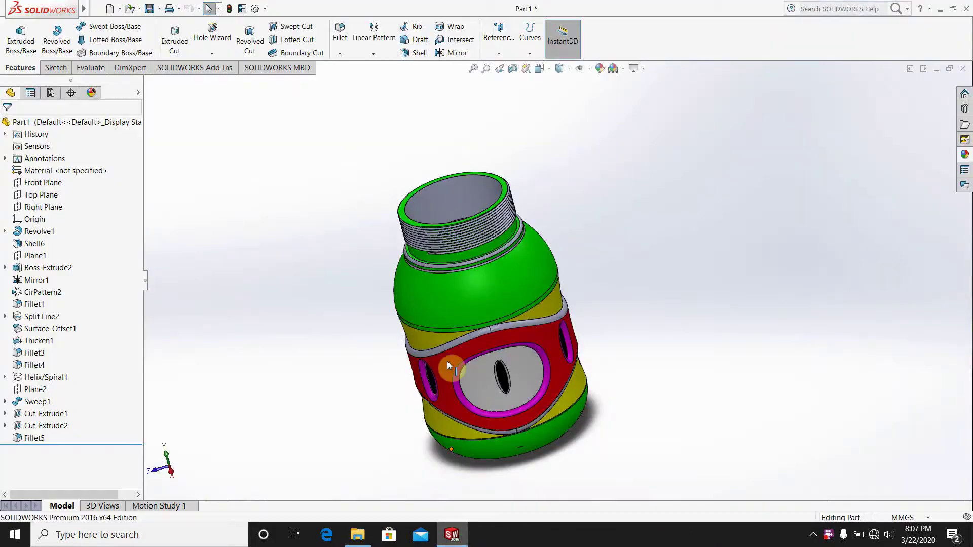
key(ctrl+s)
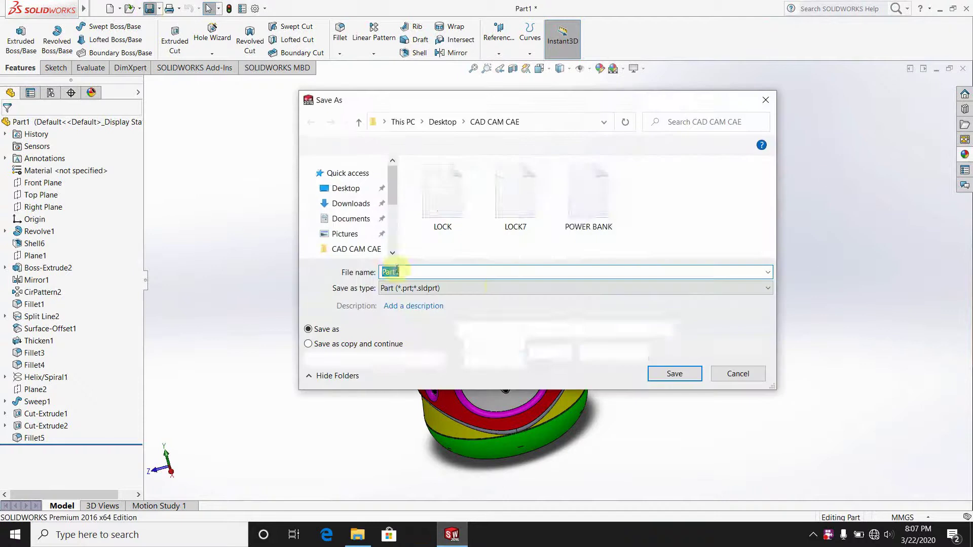
click(360, 191)
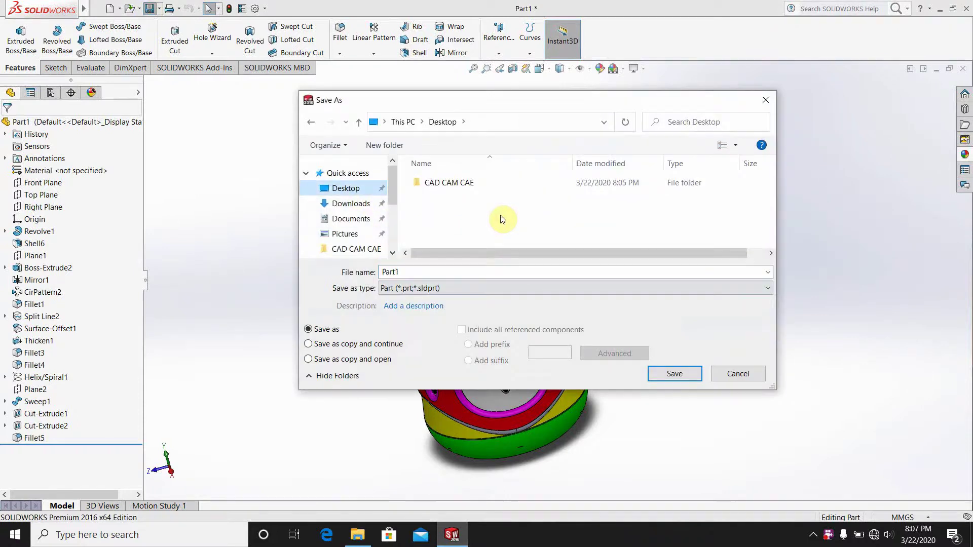
double_click(474, 183)
click(462, 268)
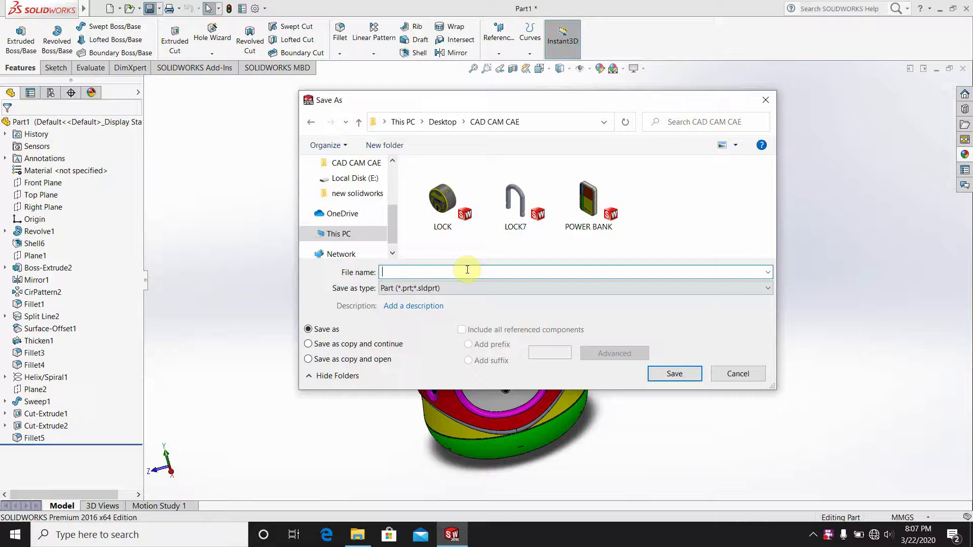
text(file 1)
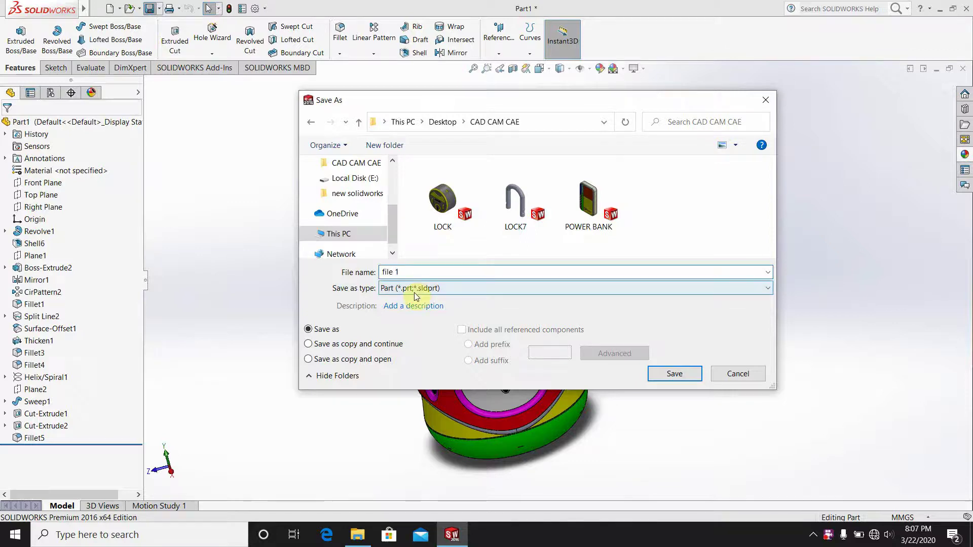
click(665, 376)
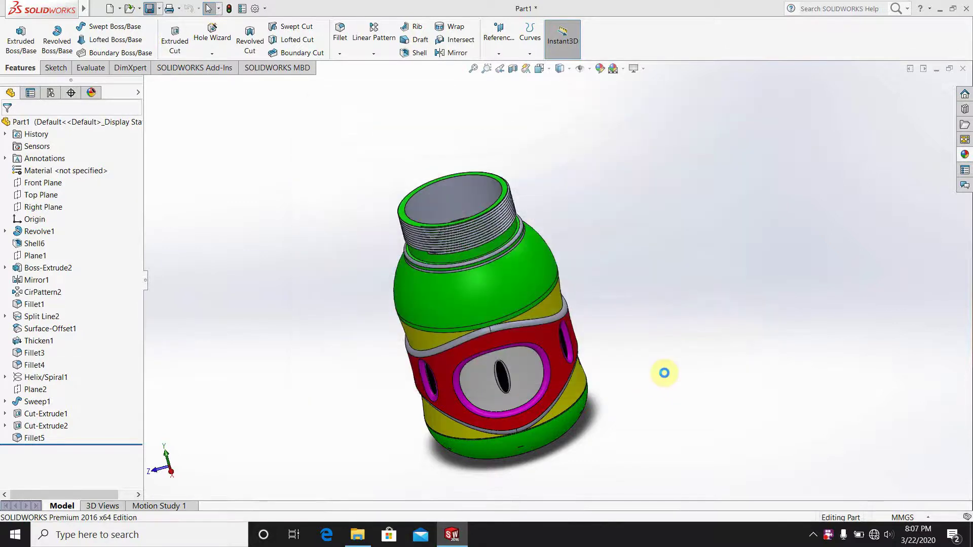
Open the CAD CAM CAE folder on the desktop and look through its general, sharing, security, previous-version and customization properties.
click(939, 10)
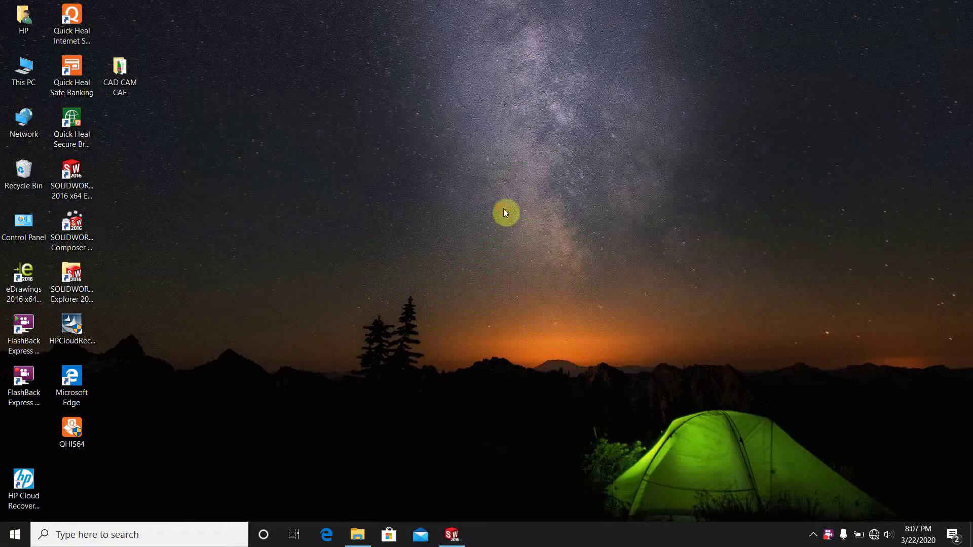
double_click(115, 90)
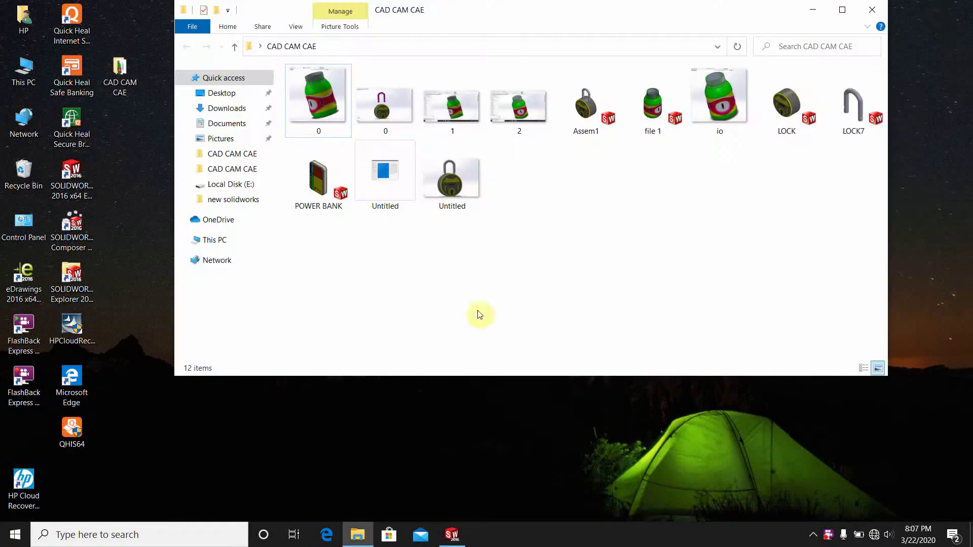
right_click(668, 127)
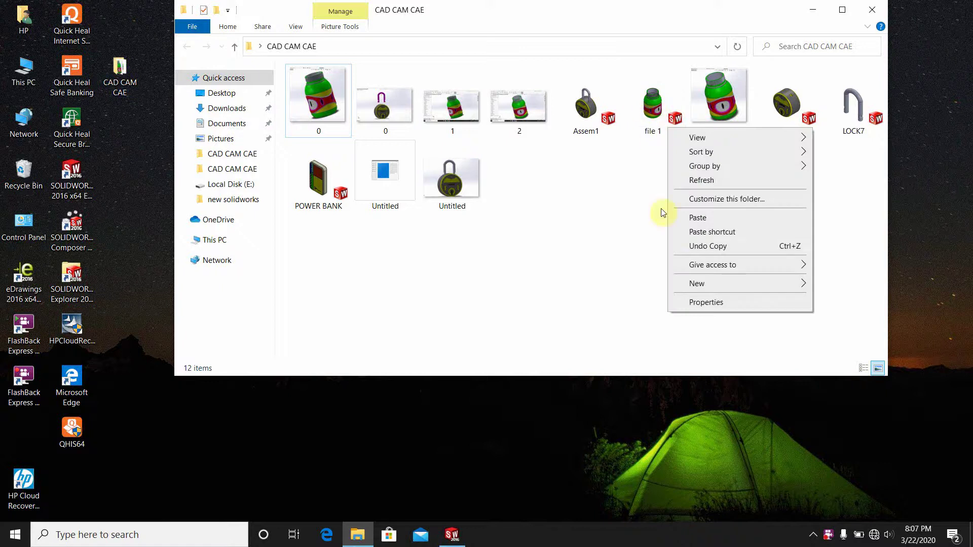
click(728, 302)
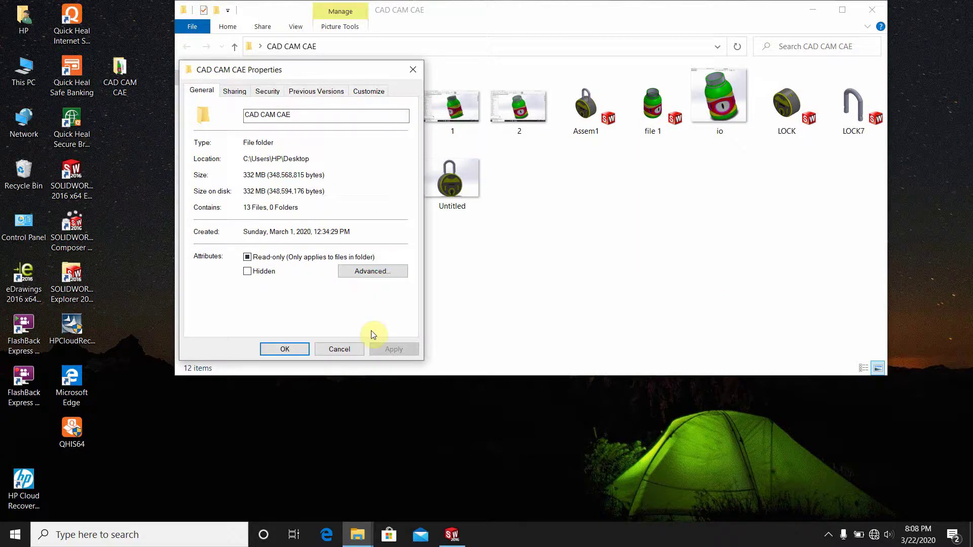
click(234, 92)
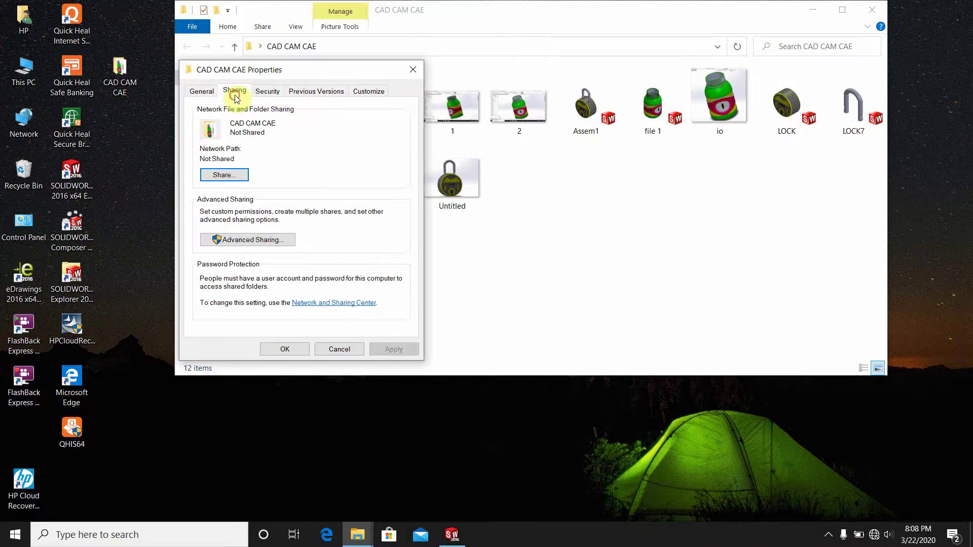
click(267, 91)
click(316, 92)
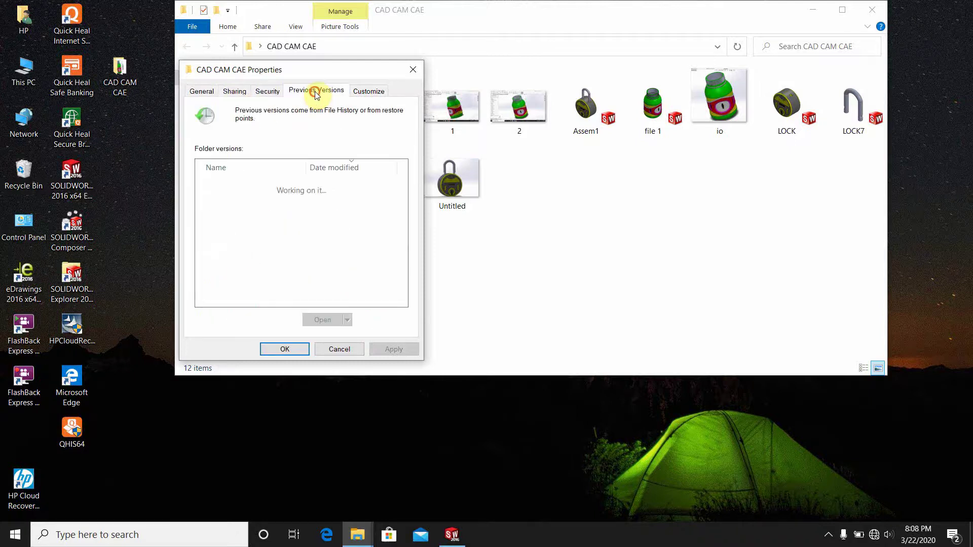
click(368, 92)
key(ctrl+Tab)
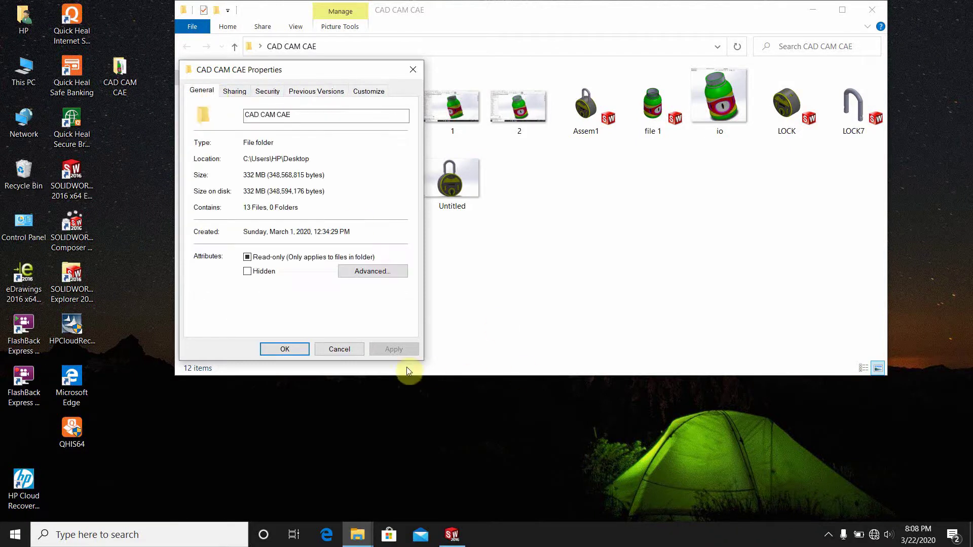
key(Escape)
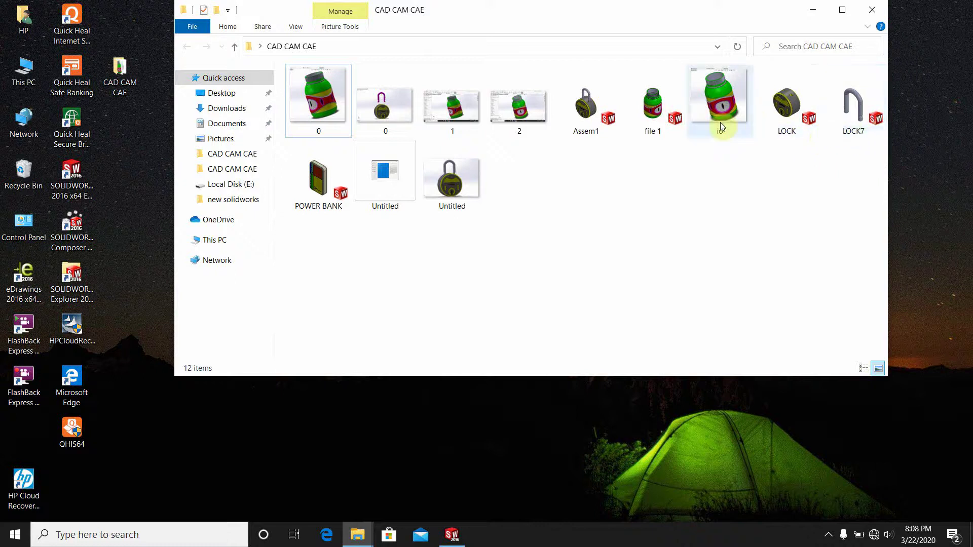
Check the file type of the saved "file 1" part in its file properties.
right_click(642, 123)
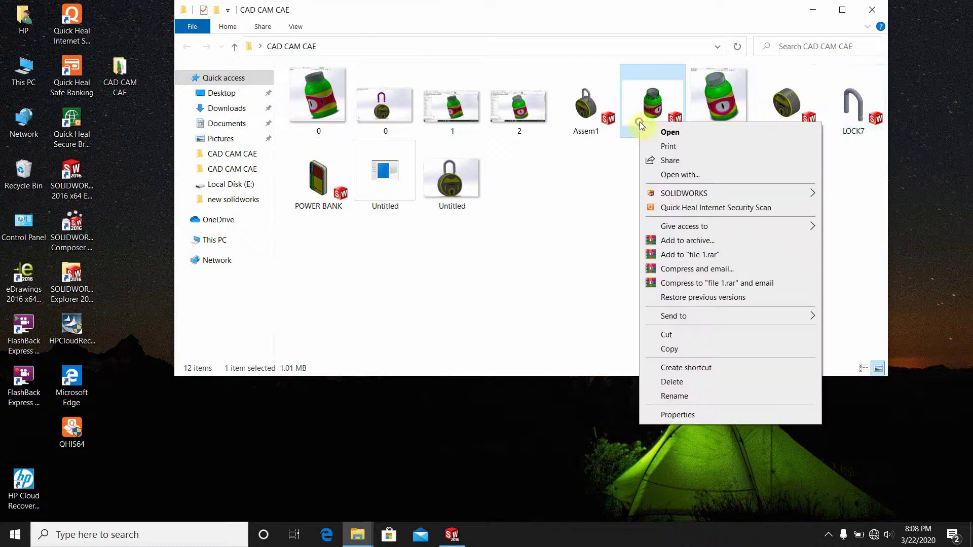
click(692, 415)
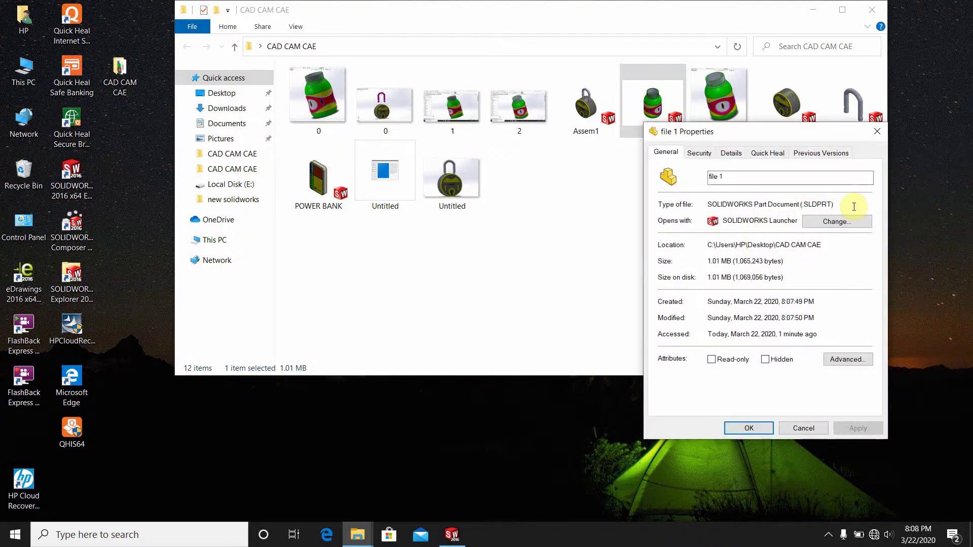
click(875, 130)
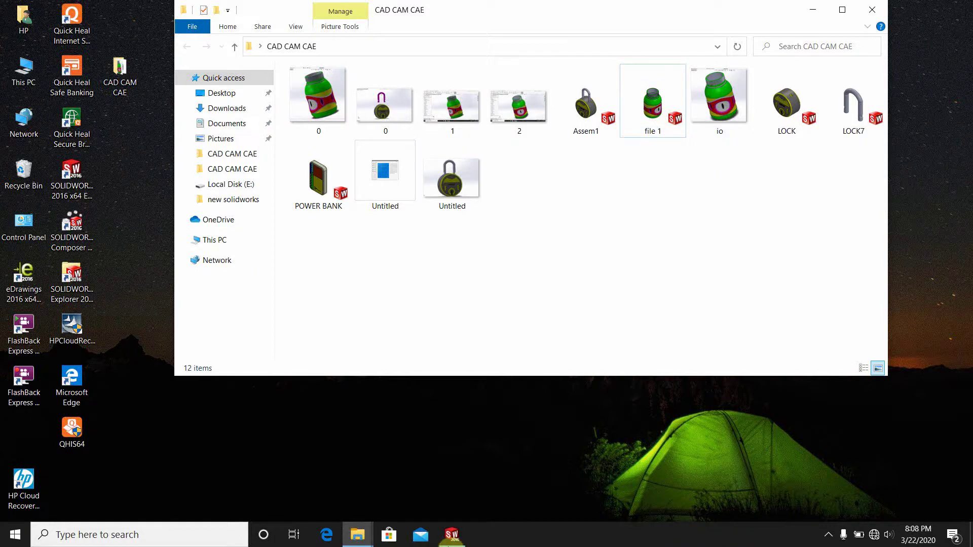
Switch to SOLIDWORKS and export the bottle part as an STL file named "file 1" in the Desktop folder CAD CAM CAE.
click(453, 536)
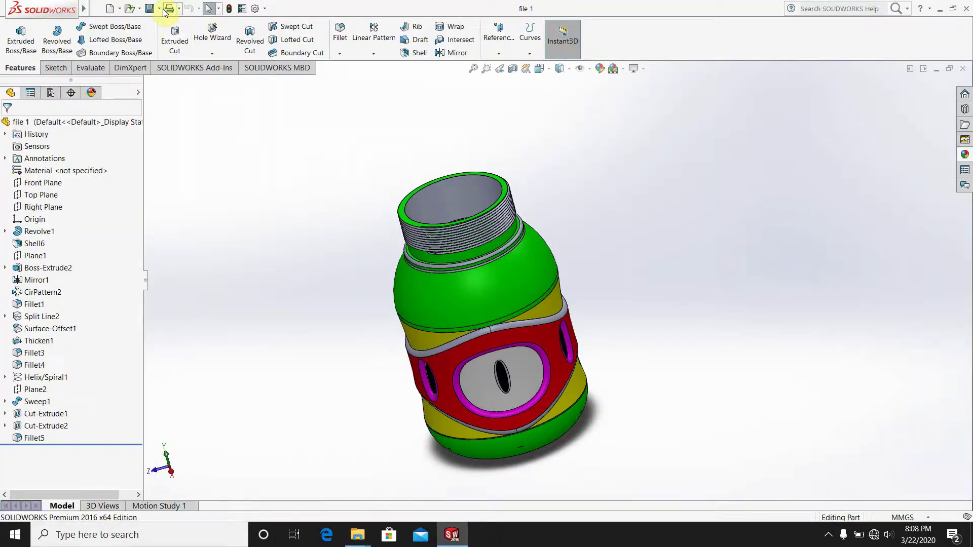
click(159, 9)
click(172, 35)
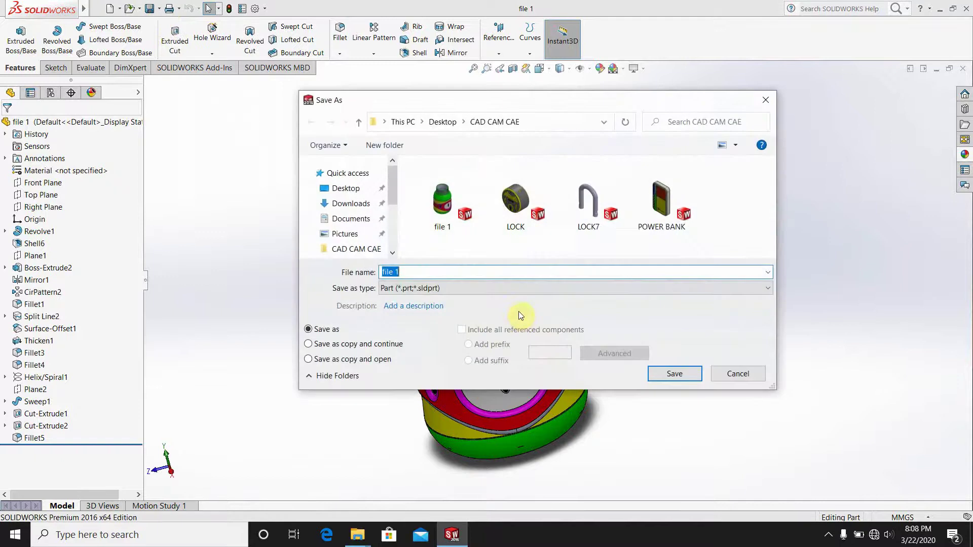
click(588, 289)
click(406, 148)
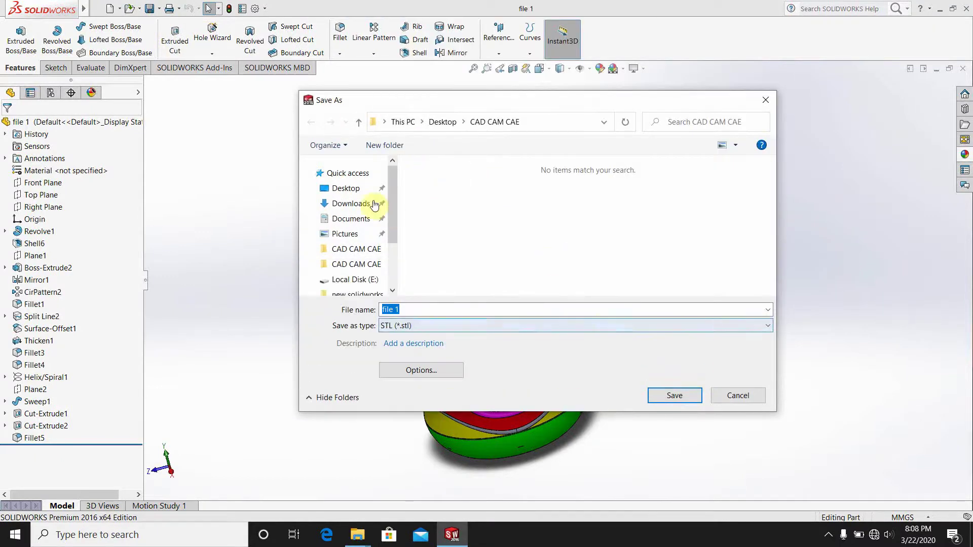
click(345, 188)
click(489, 183)
double_click(489, 183)
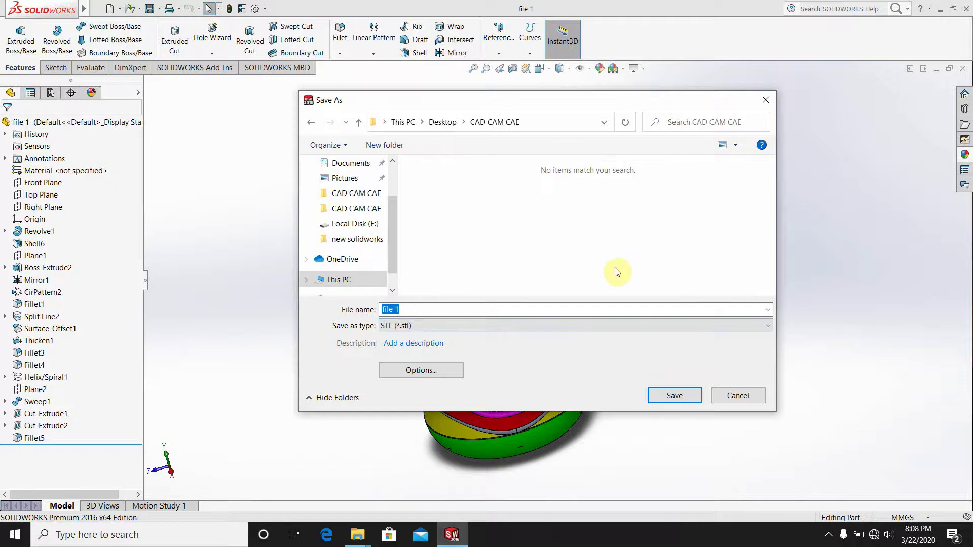
click(667, 397)
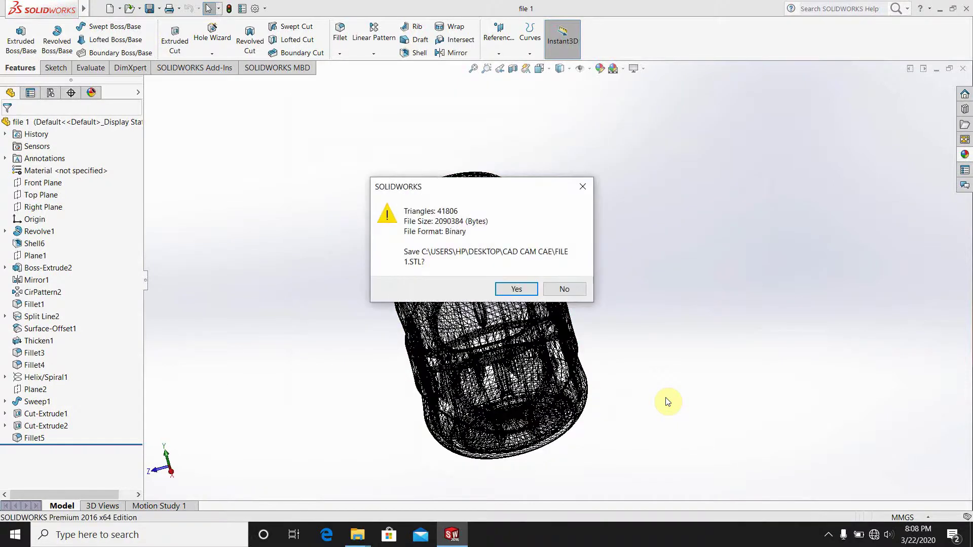
click(531, 288)
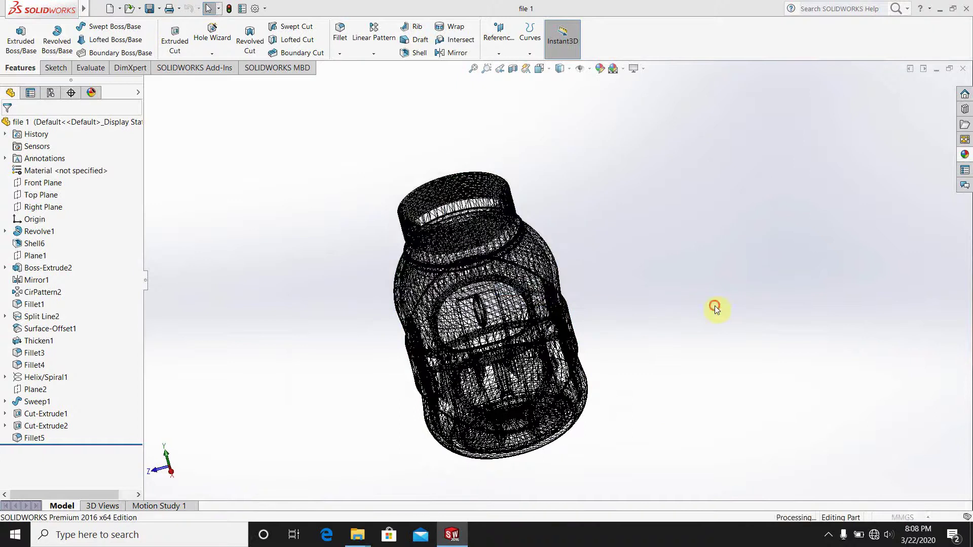
Open the exported "file 1" STL from the CAD CAM CAE folder in 3D Viewer and examine the bottle from several sides.
click(940, 9)
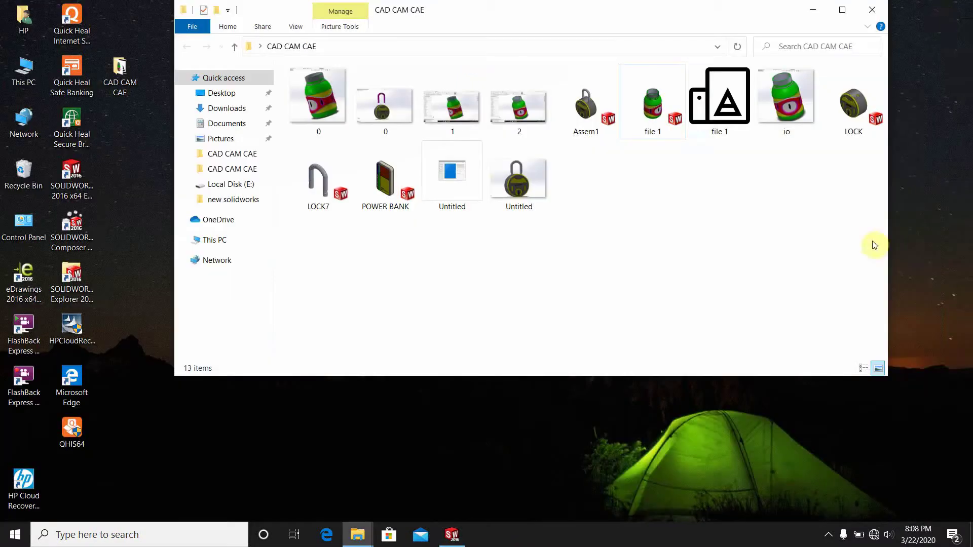
right_click(713, 123)
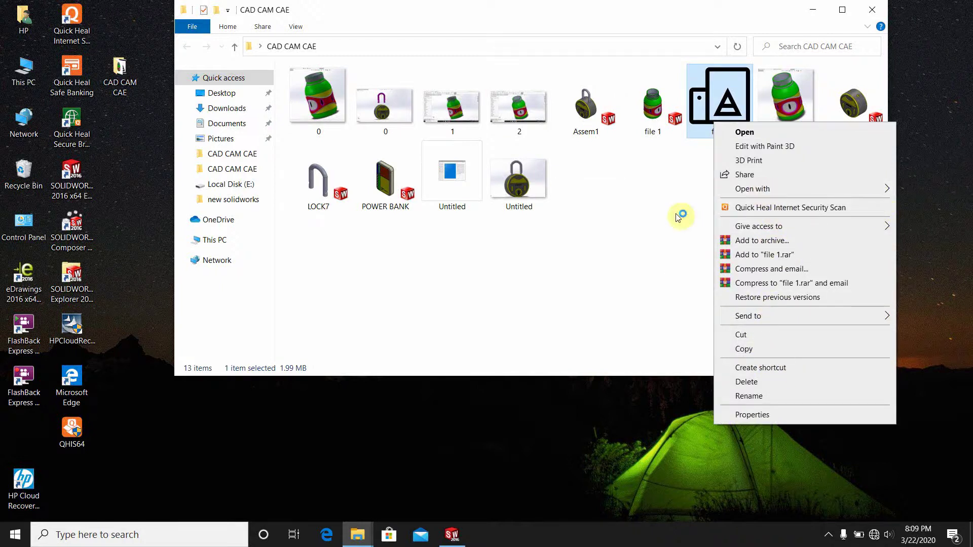
mouse_move(758, 189)
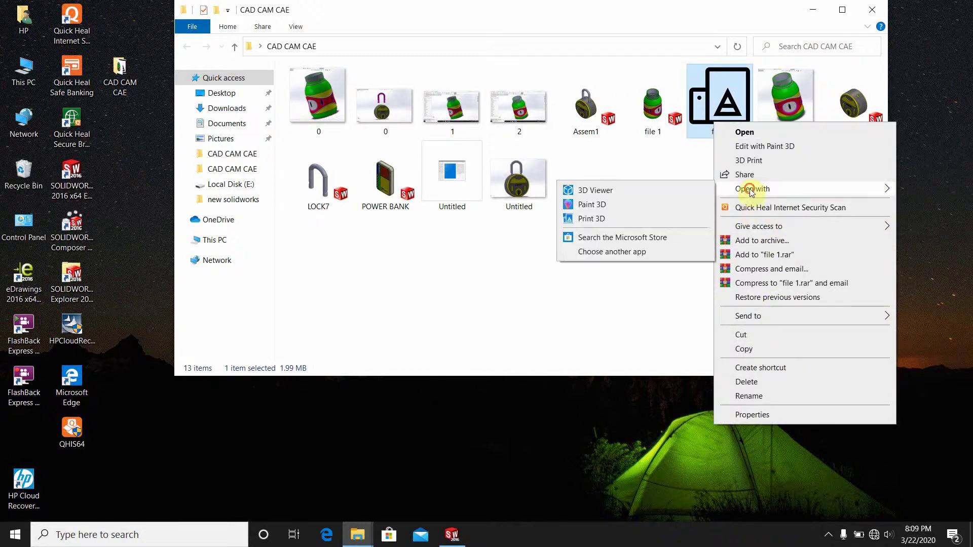
click(660, 193)
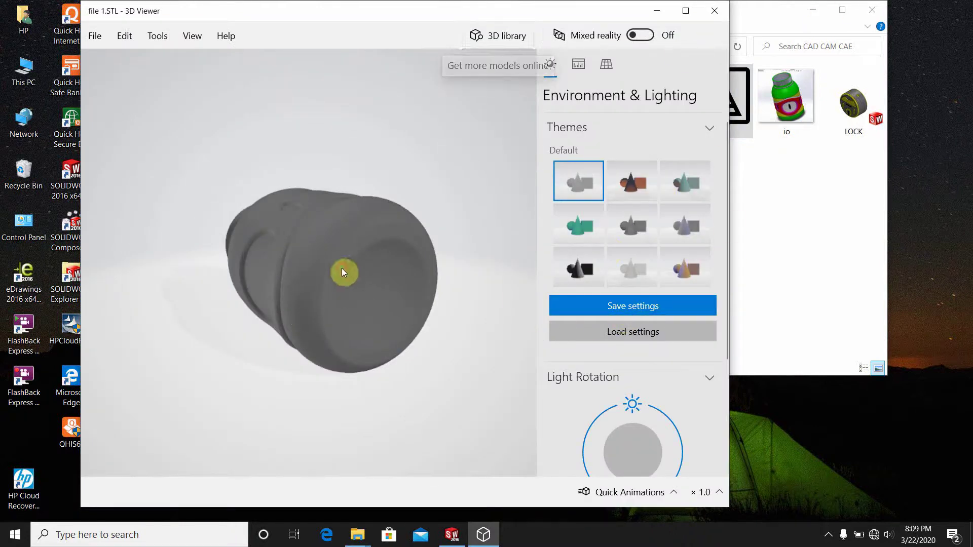
drag(267, 287, 416, 123)
scroll(373, 250, up, 5)
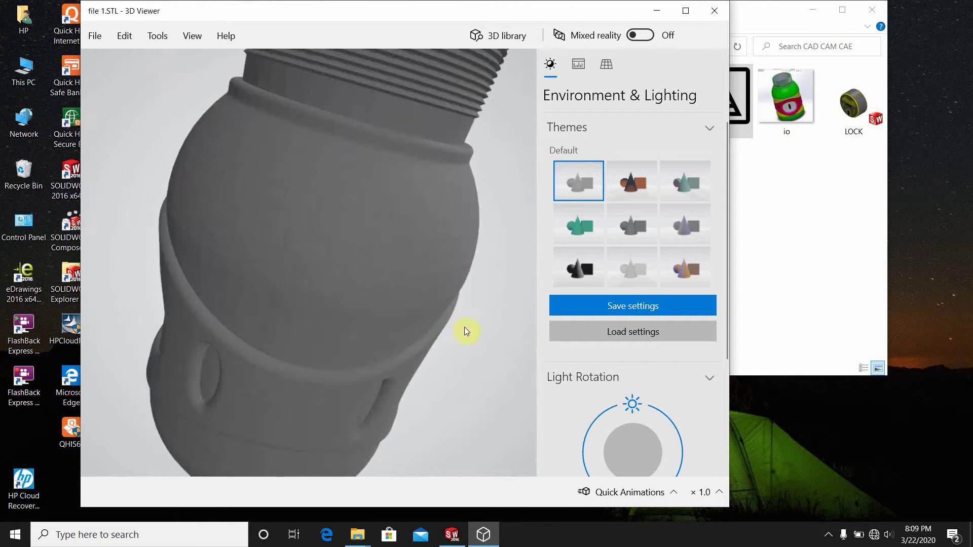
drag(456, 327, 476, 154)
scroll(476, 153, down, 5)
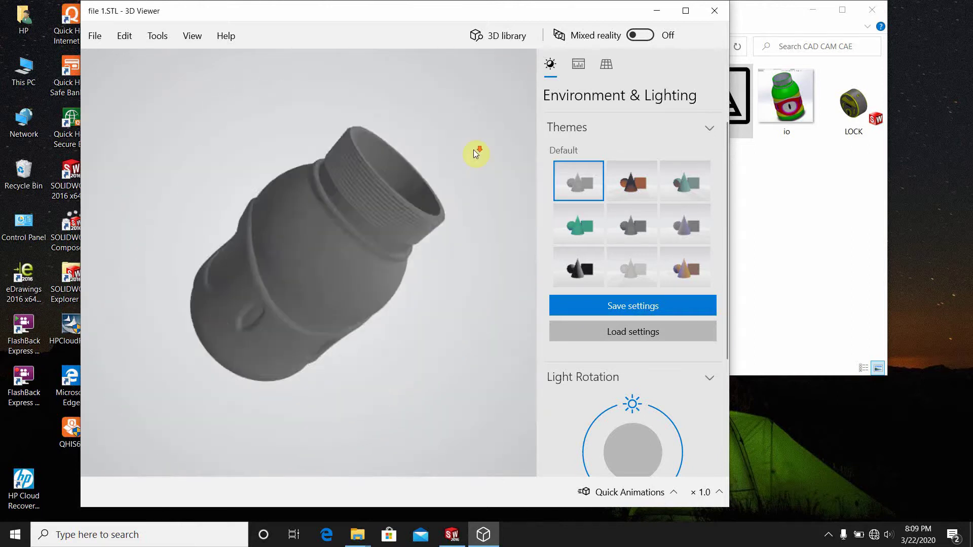
drag(432, 317, 711, 103)
click(716, 11)
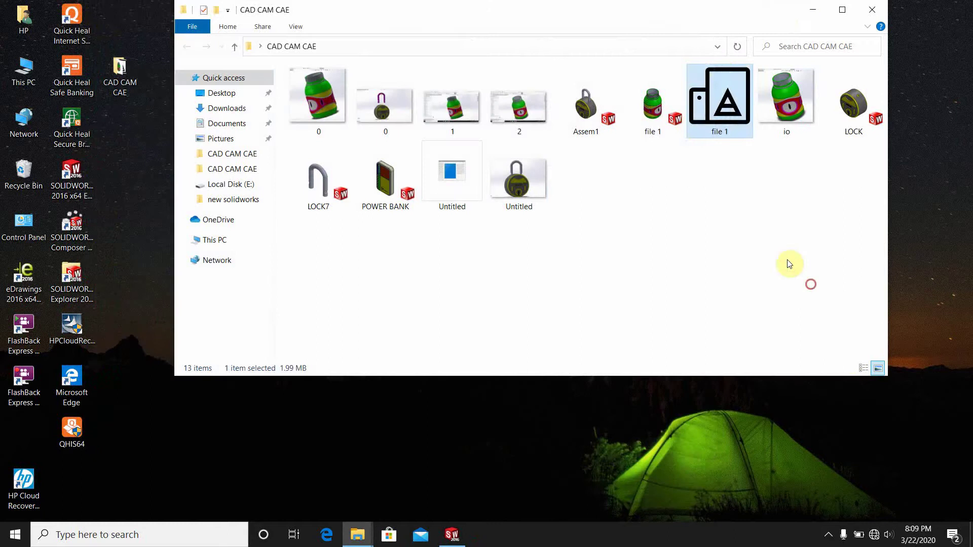
Check the file type of the exported "file 1" STL in its file properties.
right_click(729, 119)
click(770, 410)
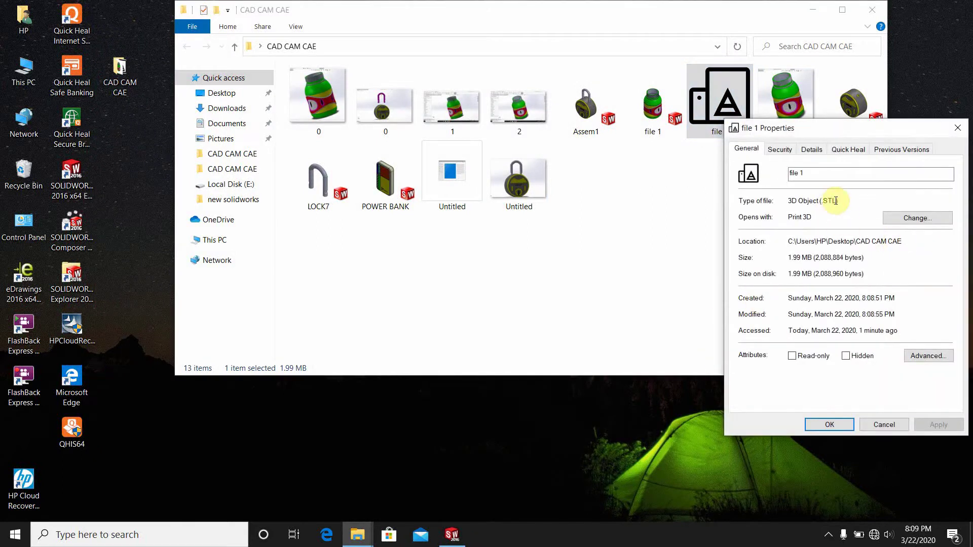
click(957, 128)
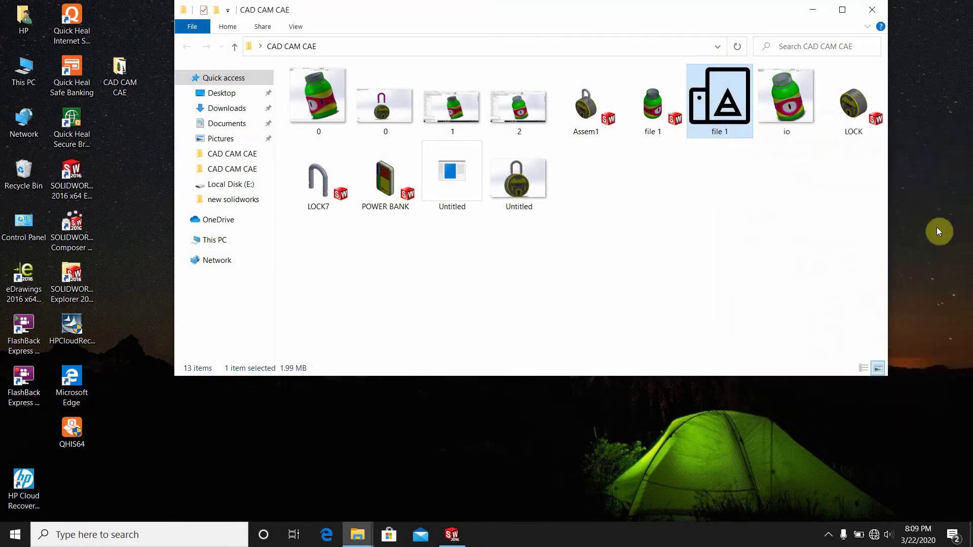